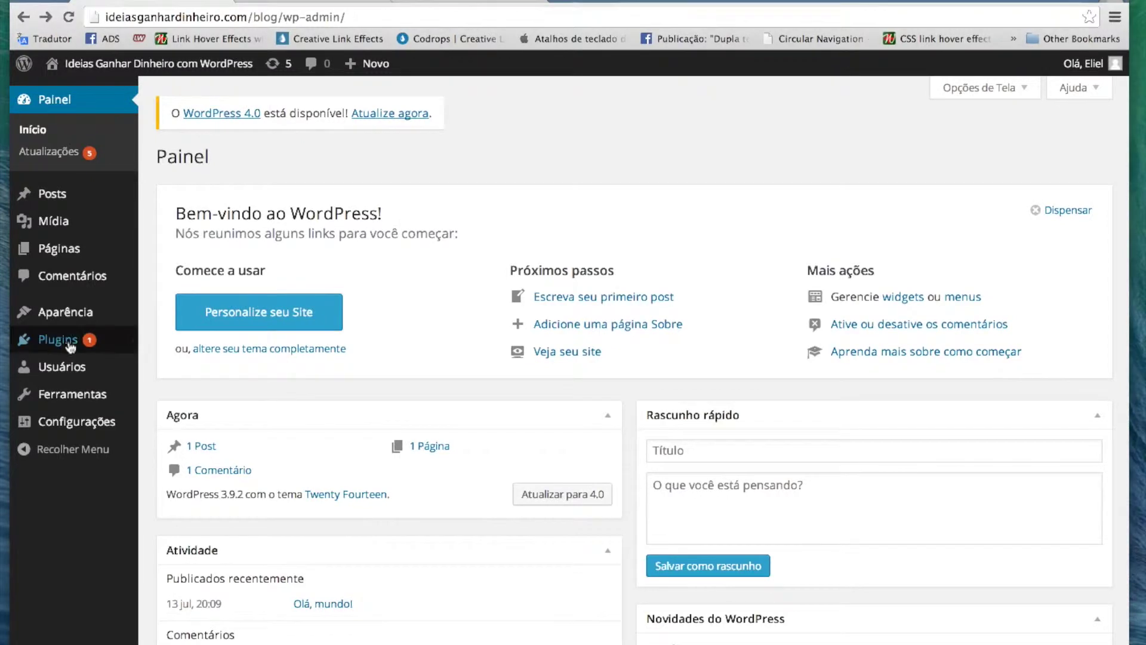
Step: Deactivate Hello Dolly under Installed Plugins, then go to the WordPress Updates page
{"action": "mouse_move", "coordinate": [77, 341]}
{"action": "left_click", "coordinate": [182, 343]}
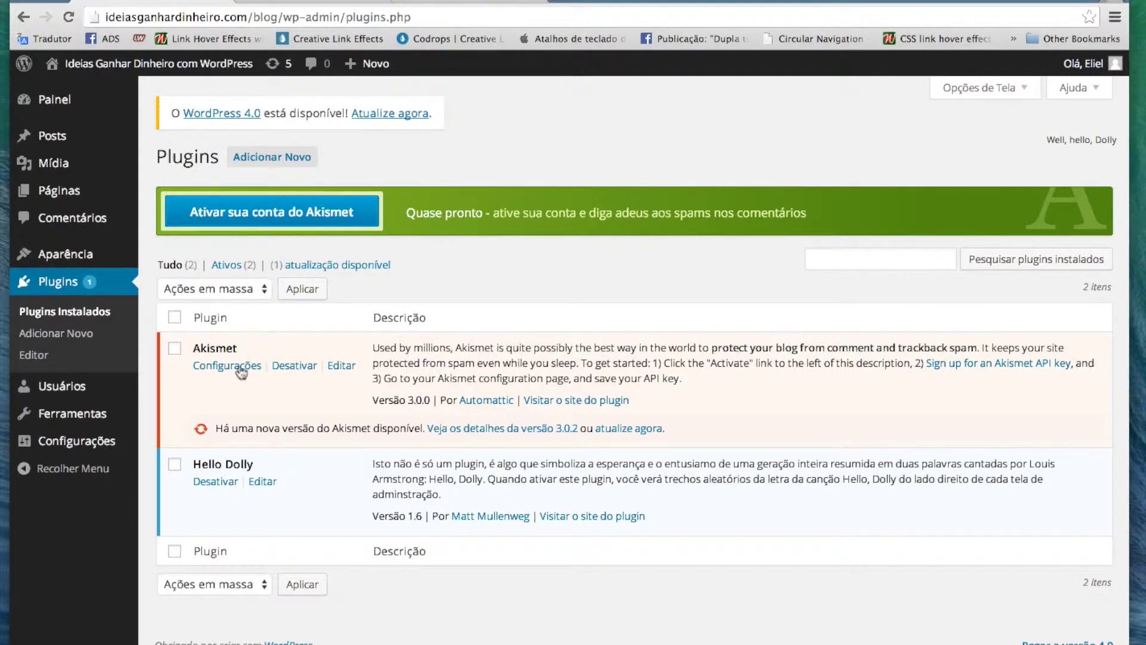
{"action": "left_click", "coordinate": [219, 487]}
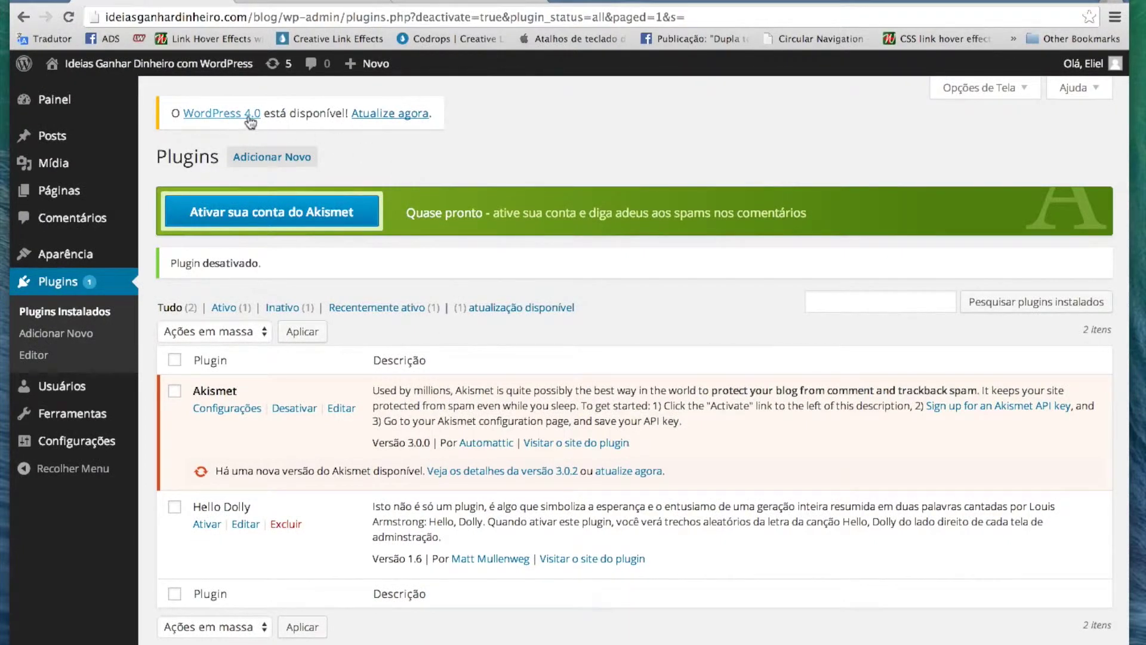
{"action": "left_click", "coordinate": [418, 117]}
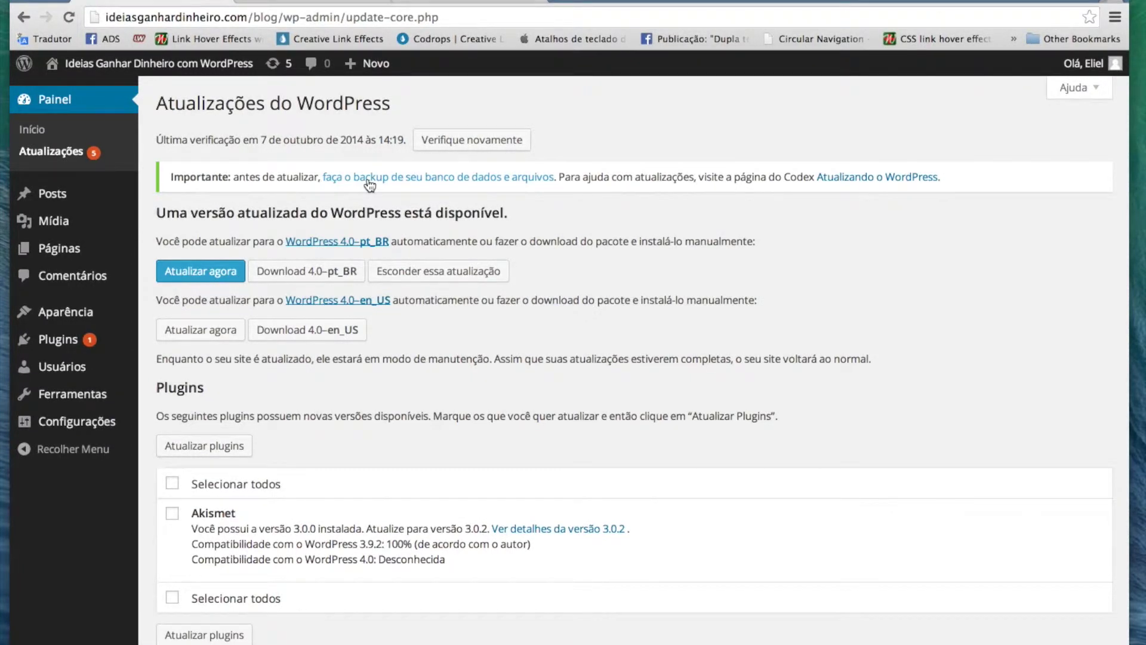
Step: Open the database-and-files backup guide link in a new browser tab
{"action": "right_click", "coordinate": [454, 179]}
{"action": "left_click", "coordinate": [494, 185]}
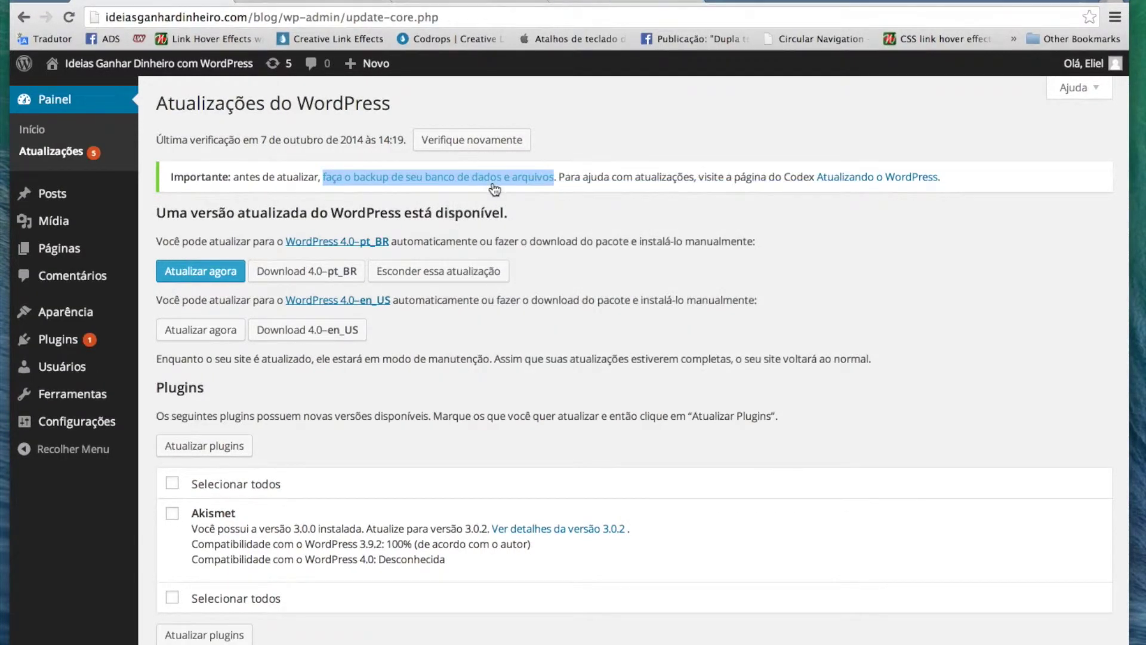
Step: Skim the 'Backups no WordPress' Codex guide, then return to the admin updates tab
{"action": "left_click", "coordinate": [292, 2]}
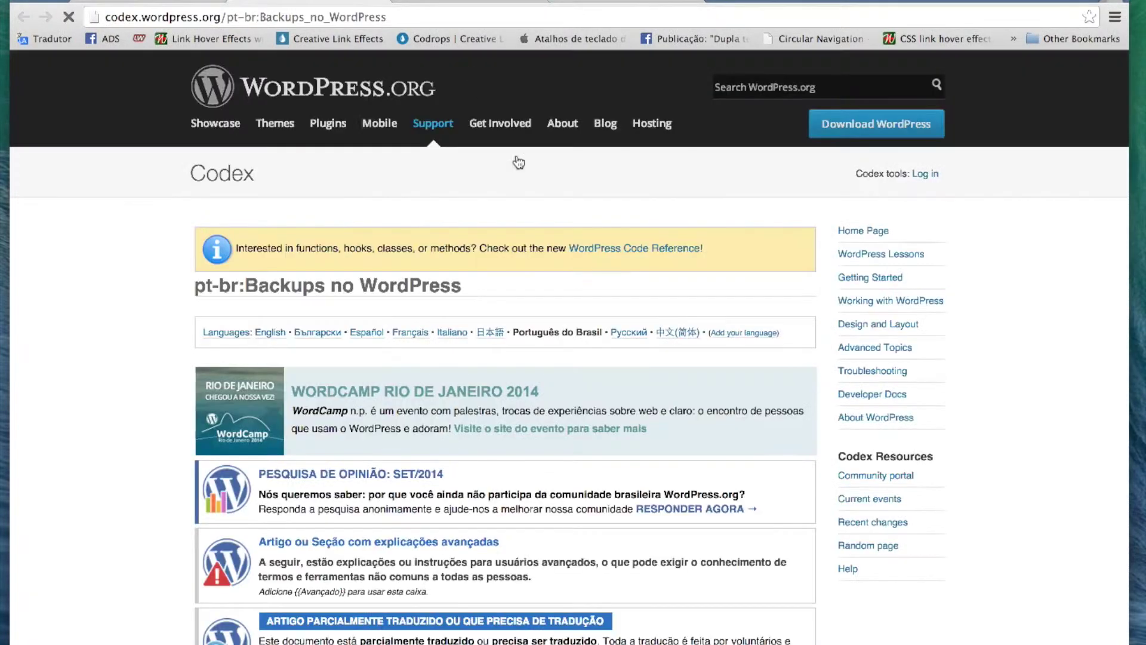
{"action": "scroll", "coordinate": [545, 245], "scroll_direction": "down", "scroll_amount": 3}
{"action": "scroll", "coordinate": [543, 242], "scroll_direction": "down", "scroll_amount": 5}
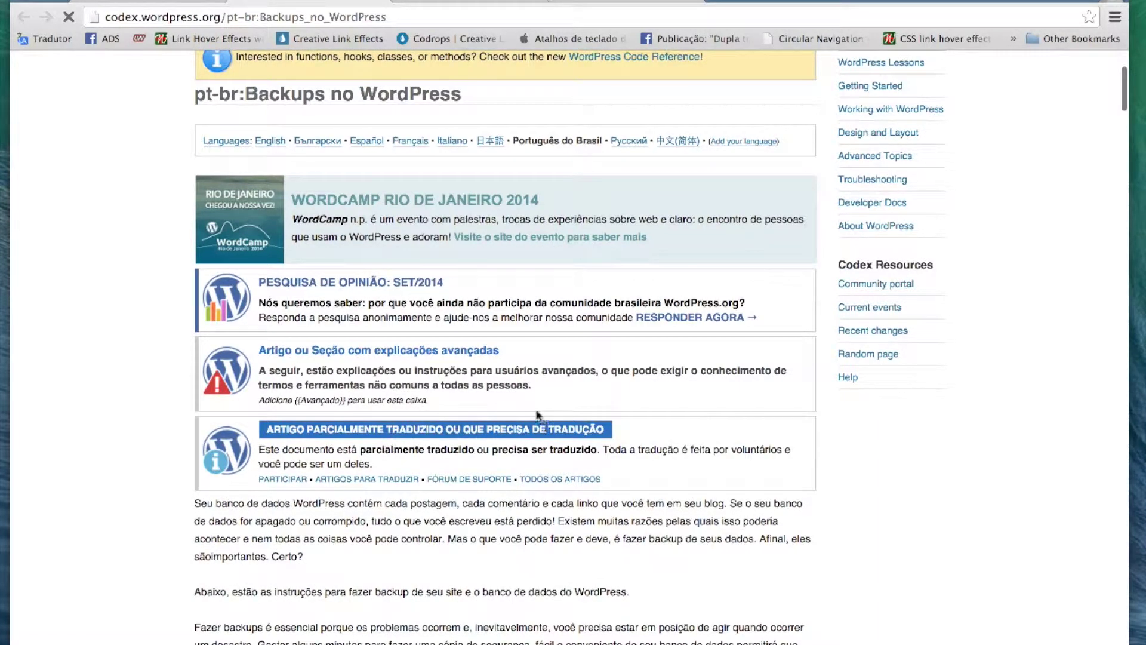
{"action": "scroll", "coordinate": [517, 395], "scroll_direction": "down", "scroll_amount": 5}
{"action": "scroll", "coordinate": [516, 394], "scroll_direction": "down", "scroll_amount": 6}
{"action": "scroll", "coordinate": [572, 392], "scroll_direction": "up", "scroll_amount": 15}
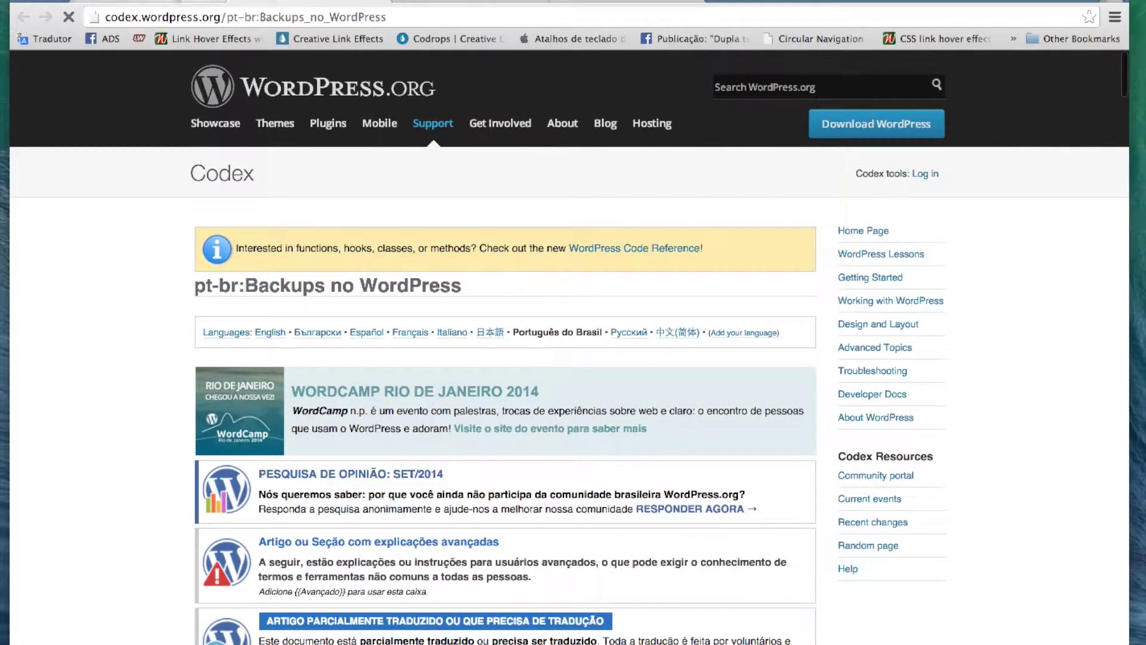
{"action": "left_click", "coordinate": [160, 2]}
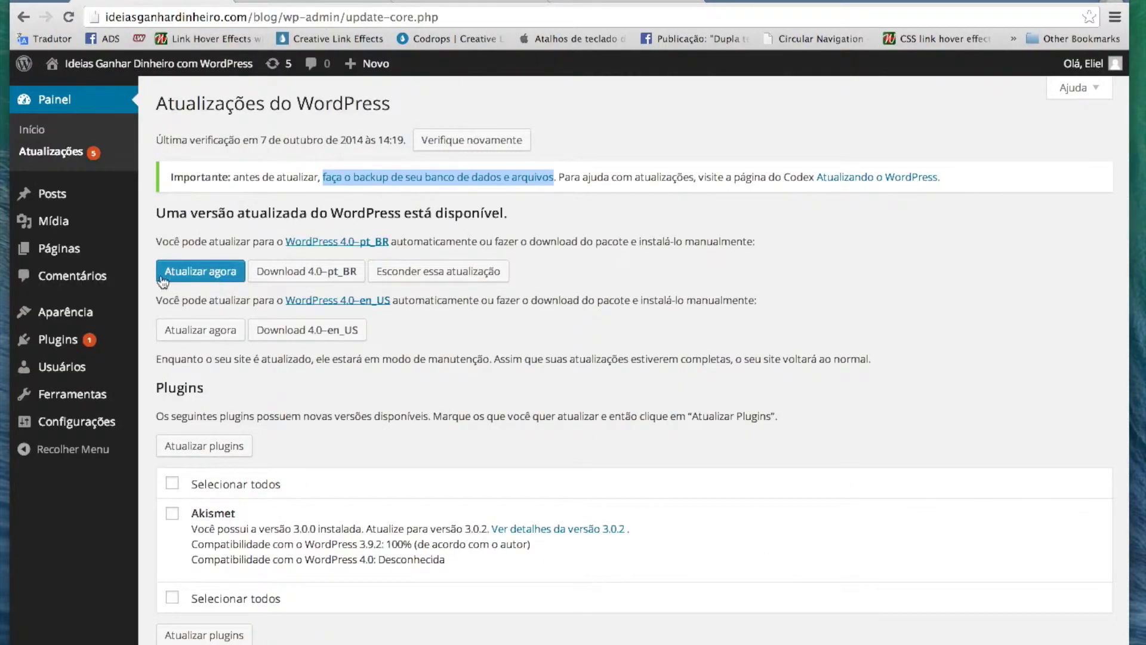
Step: Run the update to WordPress 4.0-pt_BR and let it finish
{"action": "left_click", "coordinate": [212, 278]}
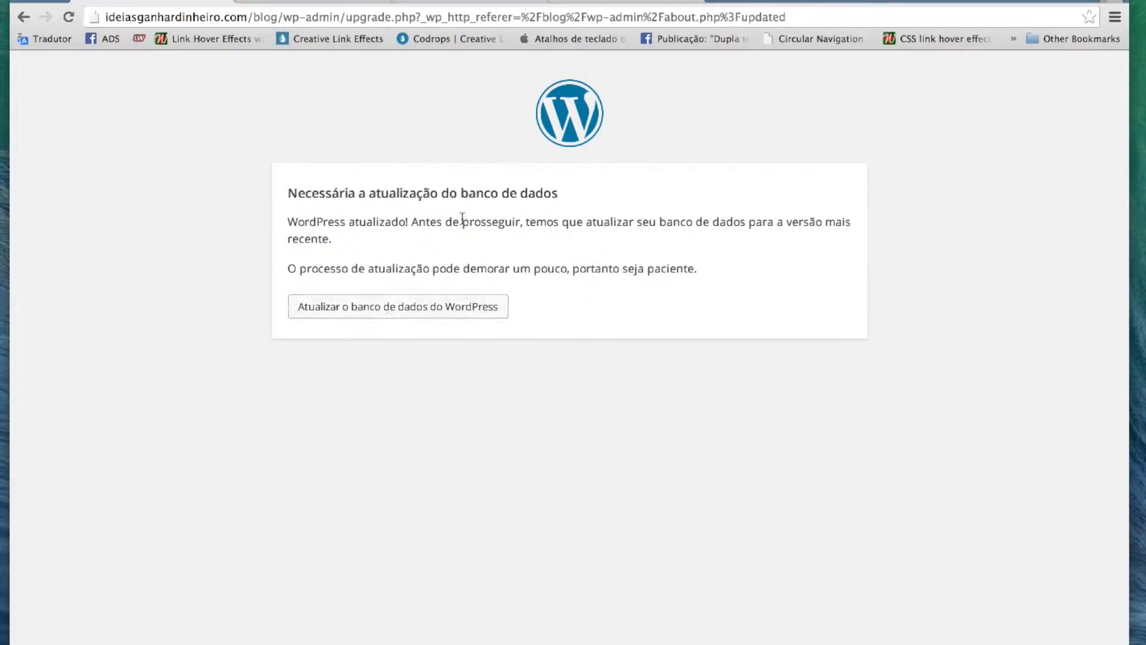
Step: Upgrade the WordPress database, then continue to the login screen
{"action": "left_click", "coordinate": [399, 316]}
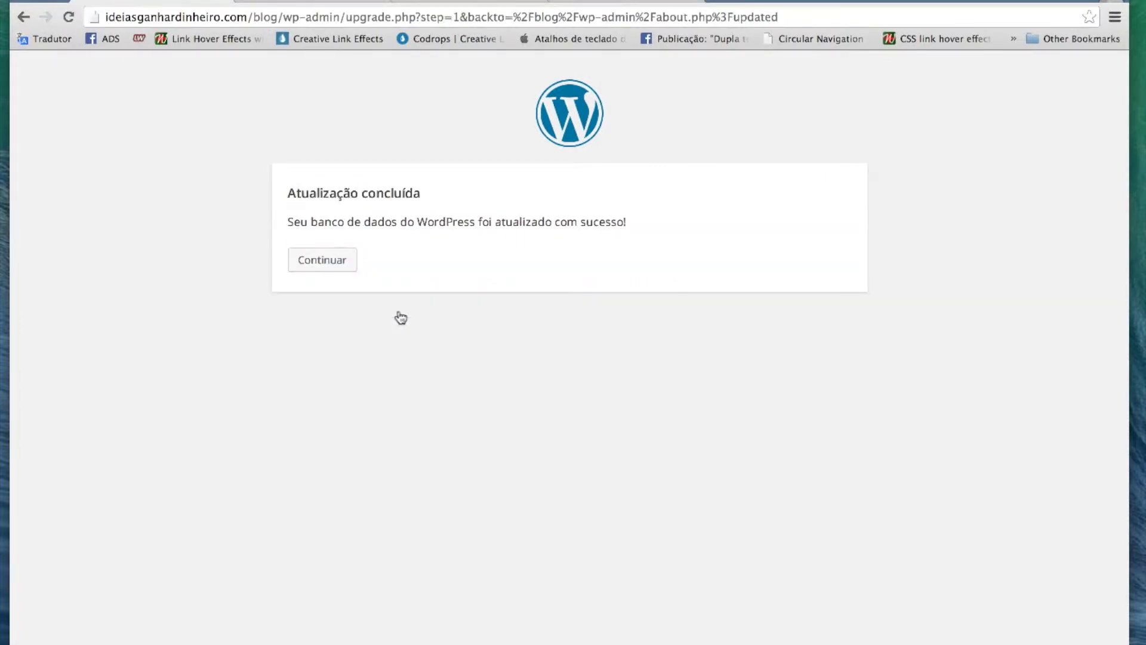
{"action": "left_click", "coordinate": [323, 263]}
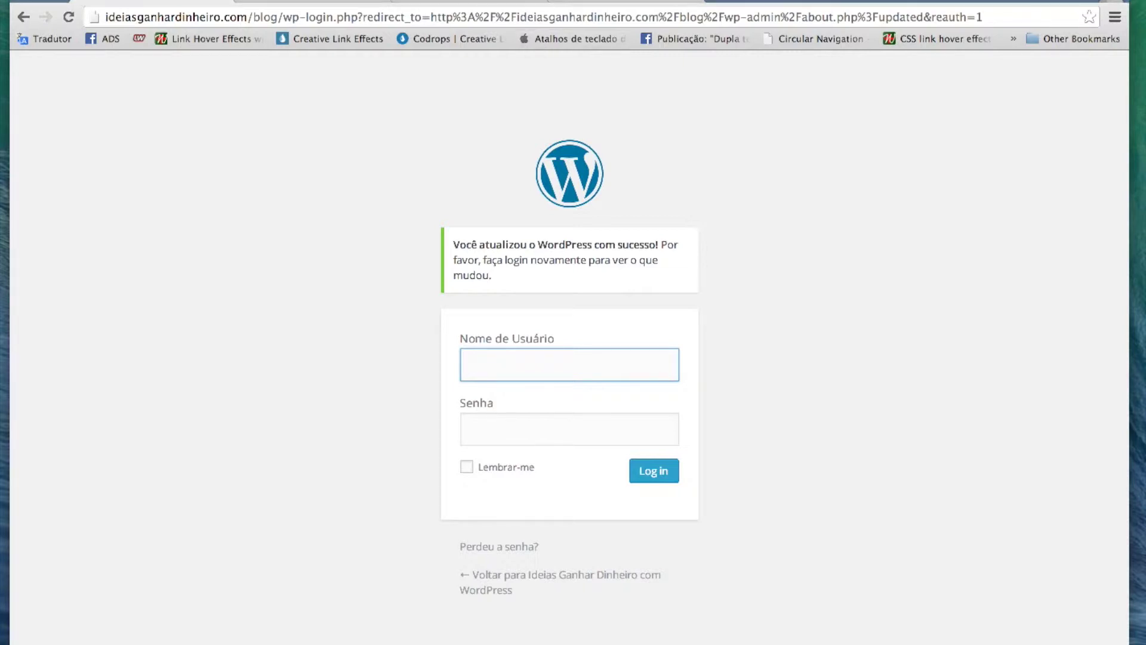
Step: Log back in with the account username and pasted password
{"action": "left_click", "coordinate": [747, 197]}
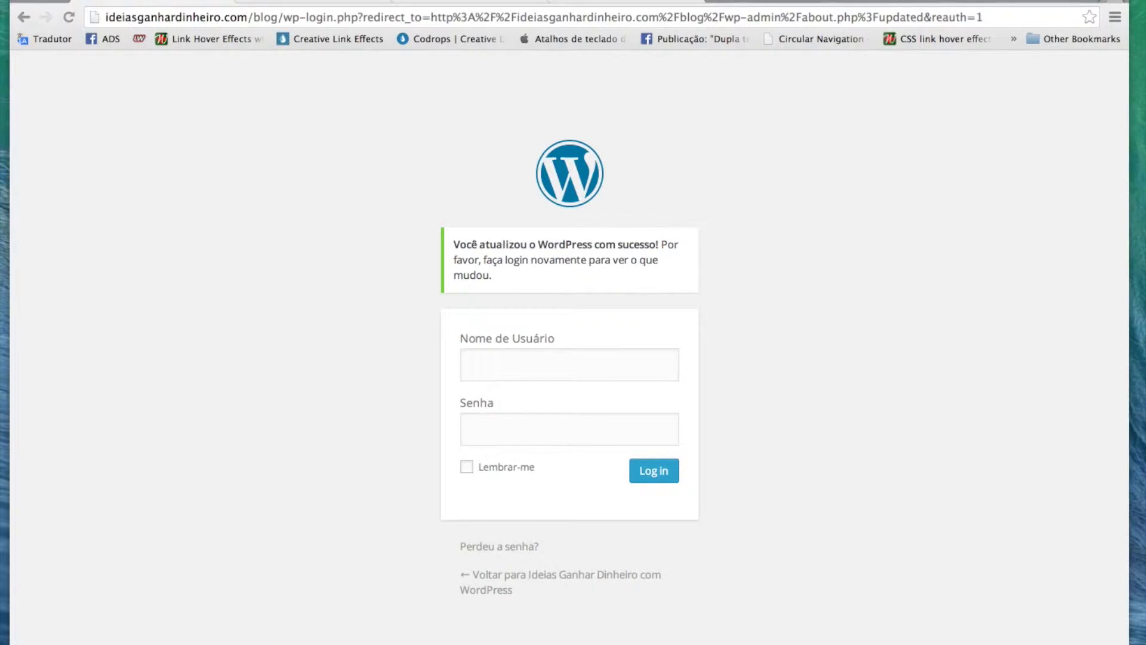
{"action": "left_click", "coordinate": [499, 366]}
{"action": "type", "text": "Eliel"}
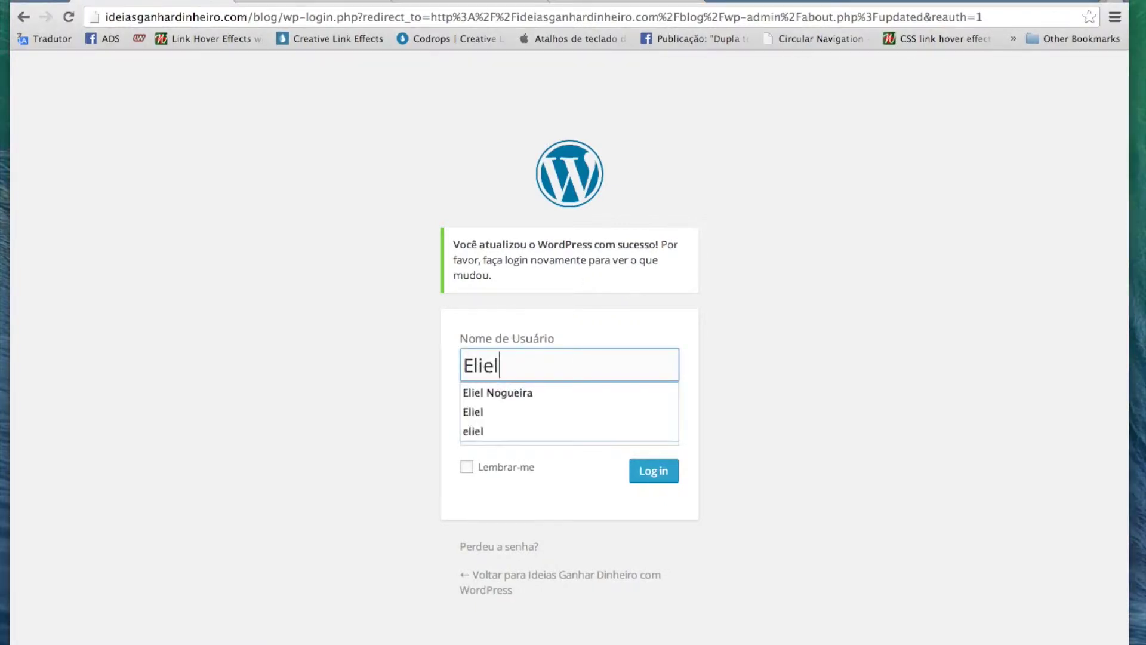
{"action": "left_click", "coordinate": [684, 204]}
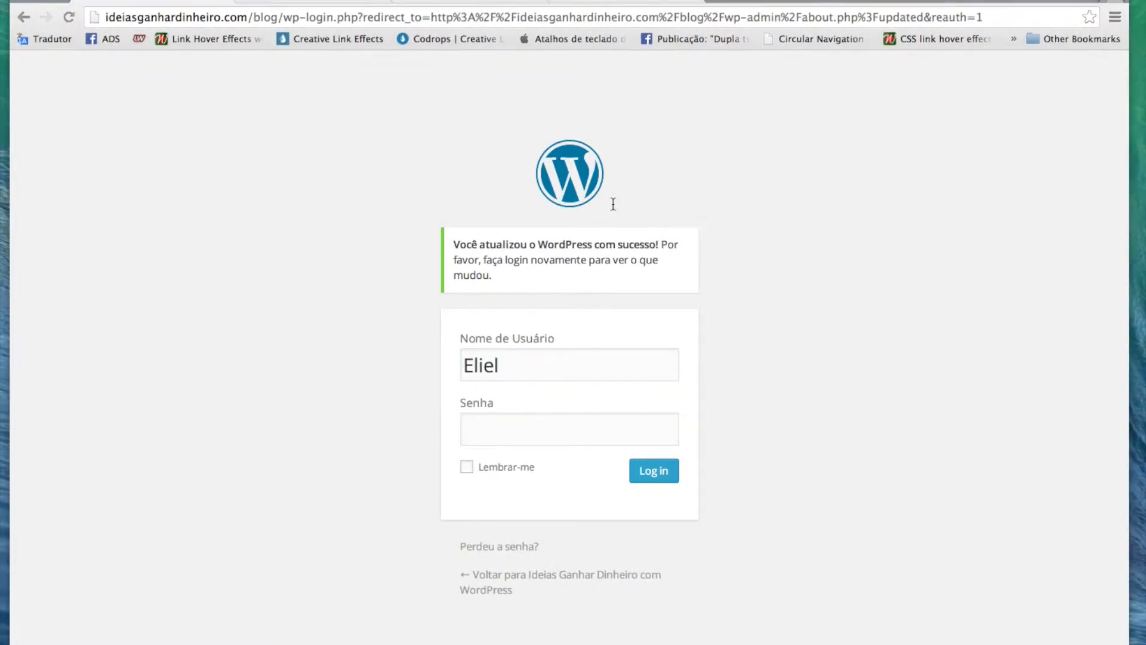
{"action": "left_click", "coordinate": [510, 430]}
{"action": "key", "text": "super+v"}
{"action": "left_click", "coordinate": [652, 471]}
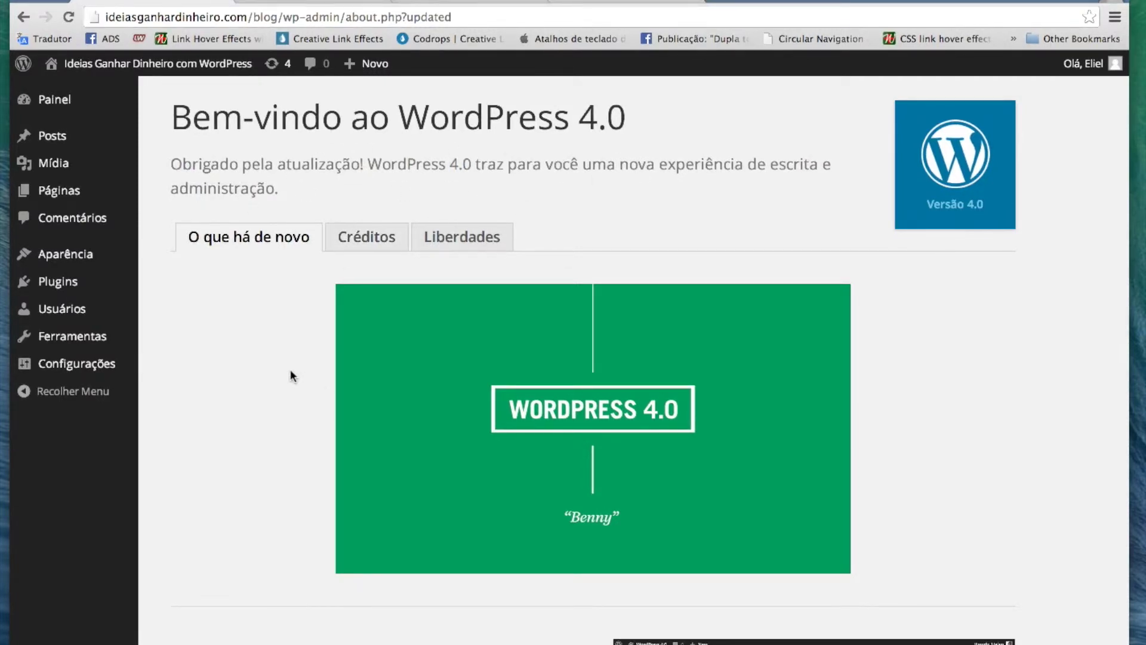
{"action": "scroll", "coordinate": [291, 372], "scroll_direction": "down", "scroll_amount": 5}
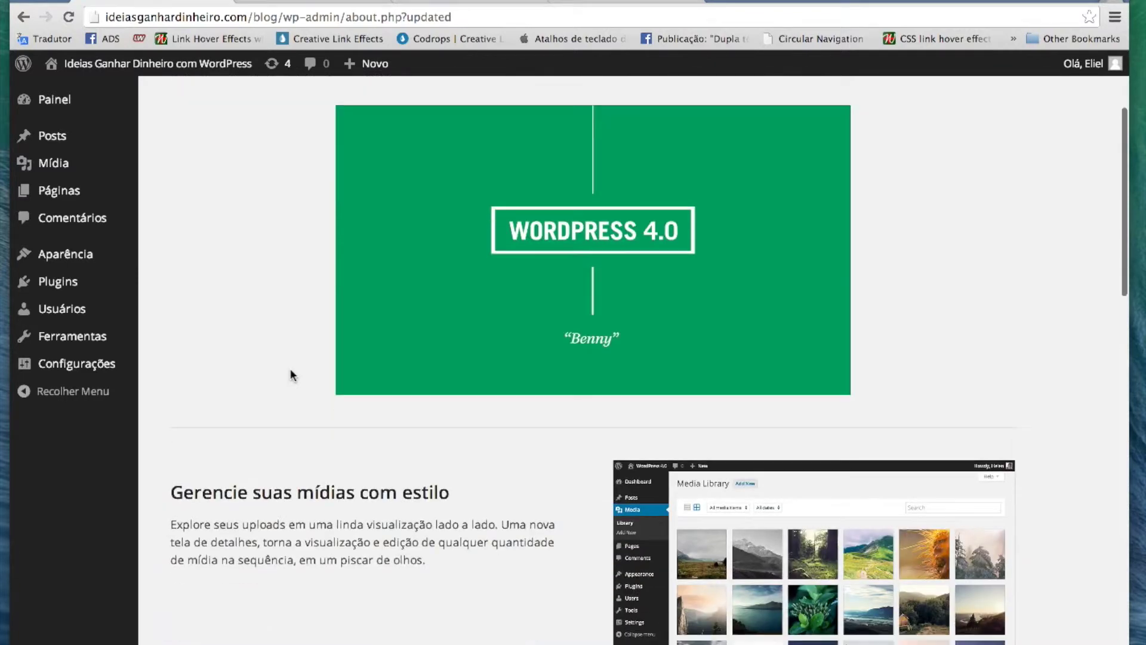
{"action": "scroll", "coordinate": [291, 375], "scroll_direction": "down", "scroll_amount": 3}
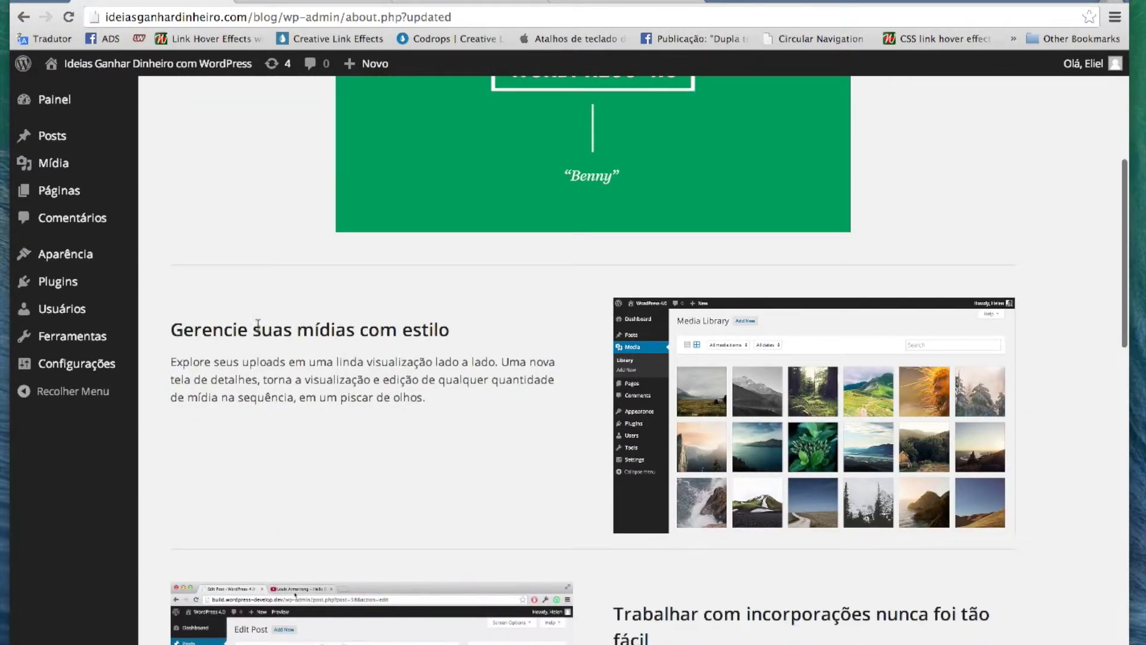
{"action": "left_click_drag", "start_coordinate": [169, 327], "coordinate": [465, 335]}
{"action": "scroll", "coordinate": [464, 335], "scroll_direction": "down", "scroll_amount": 5}
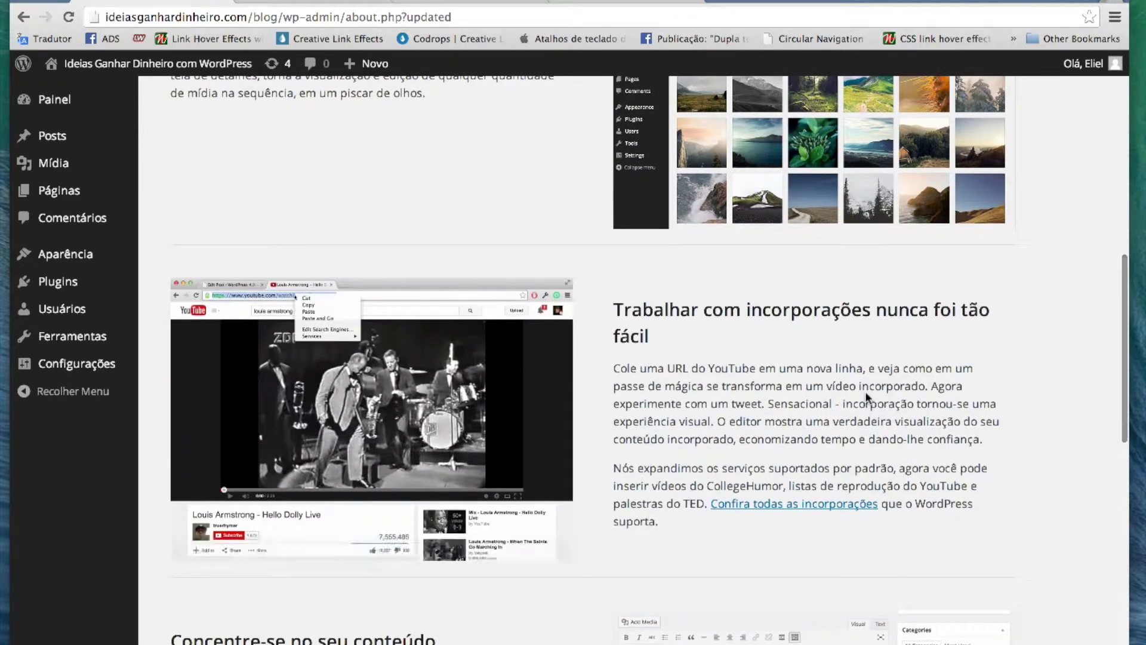
{"action": "scroll", "coordinate": [865, 391], "scroll_direction": "down", "scroll_amount": 1}
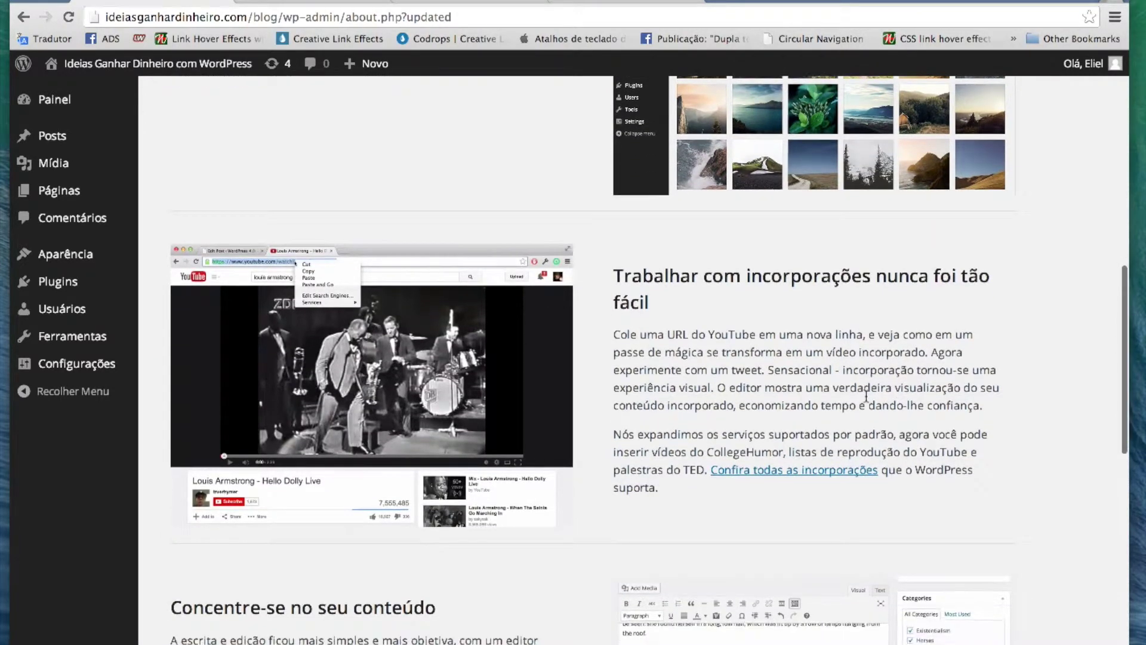
{"action": "mouse_move", "coordinate": [401, 391]}
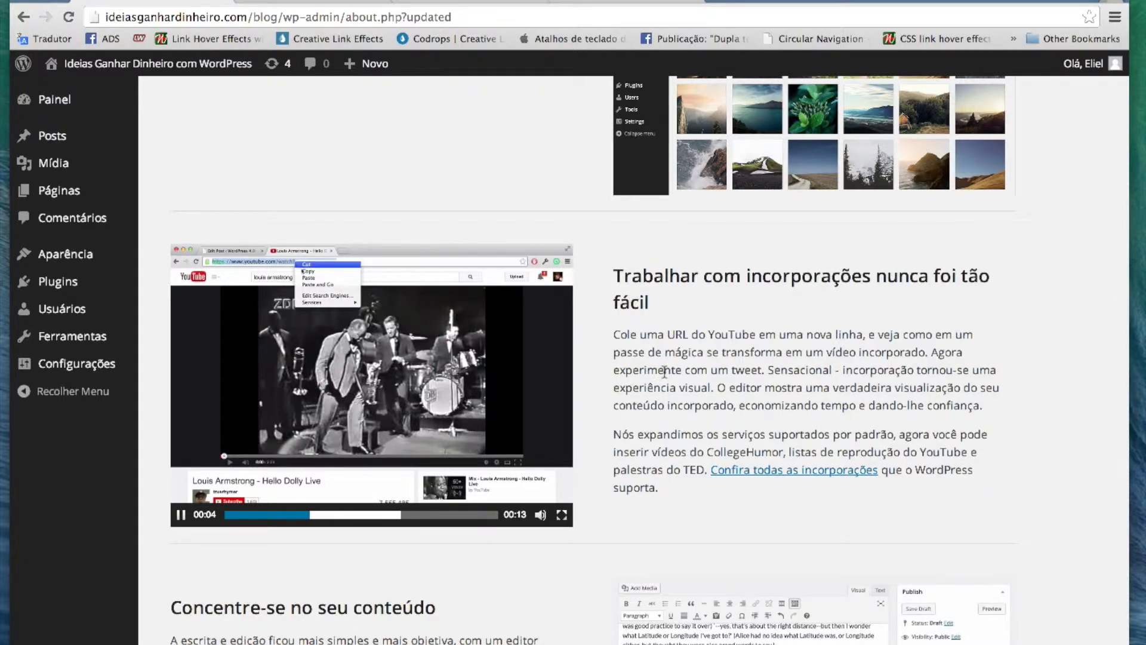
{"action": "scroll", "coordinate": [664, 373], "scroll_direction": "down", "scroll_amount": 2}
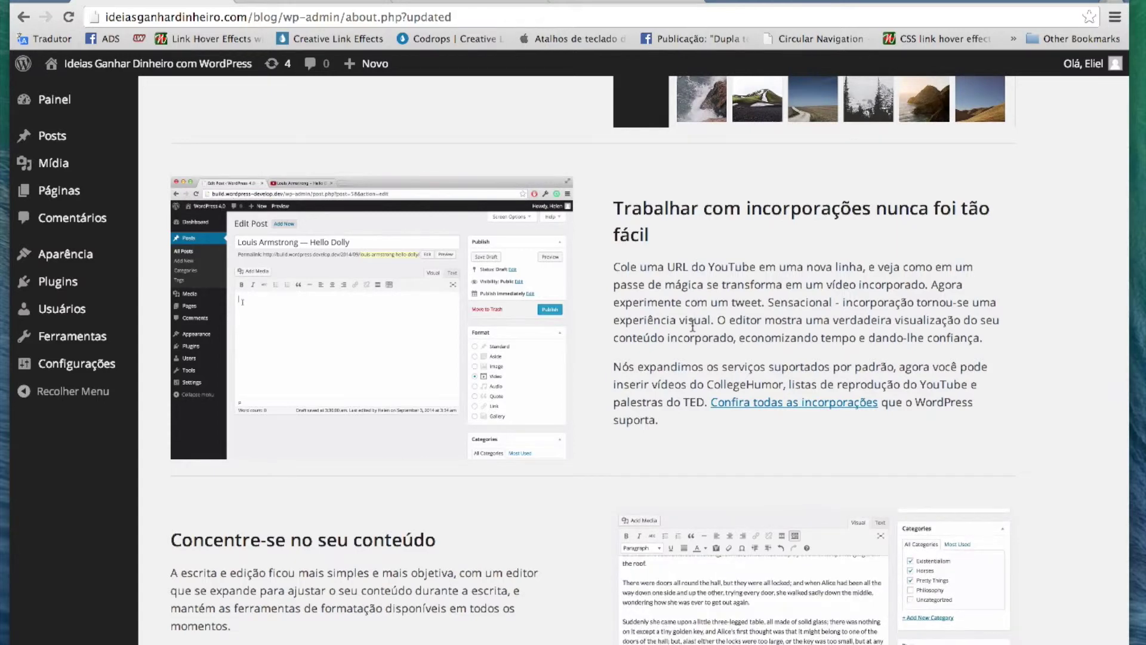
{"action": "scroll", "coordinate": [693, 325], "scroll_direction": "down", "scroll_amount": 1}
{"action": "scroll", "coordinate": [692, 326], "scroll_direction": "down", "scroll_amount": 4}
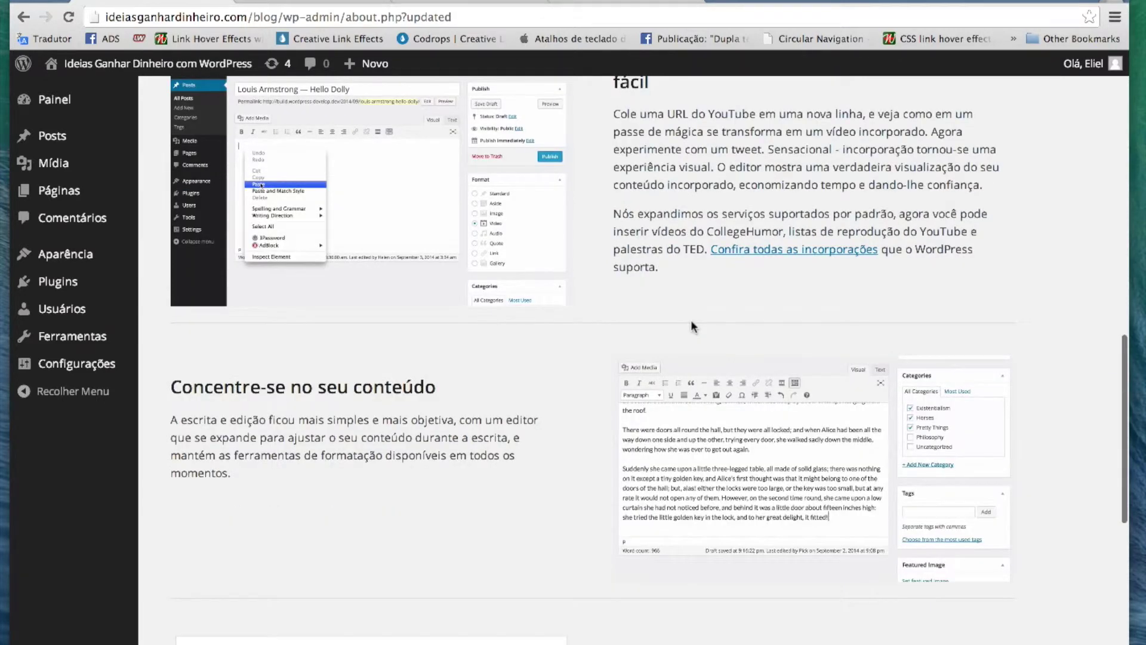
{"action": "scroll", "coordinate": [691, 326], "scroll_direction": "down", "scroll_amount": 1}
{"action": "scroll", "coordinate": [692, 325], "scroll_direction": "down", "scroll_amount": 10}
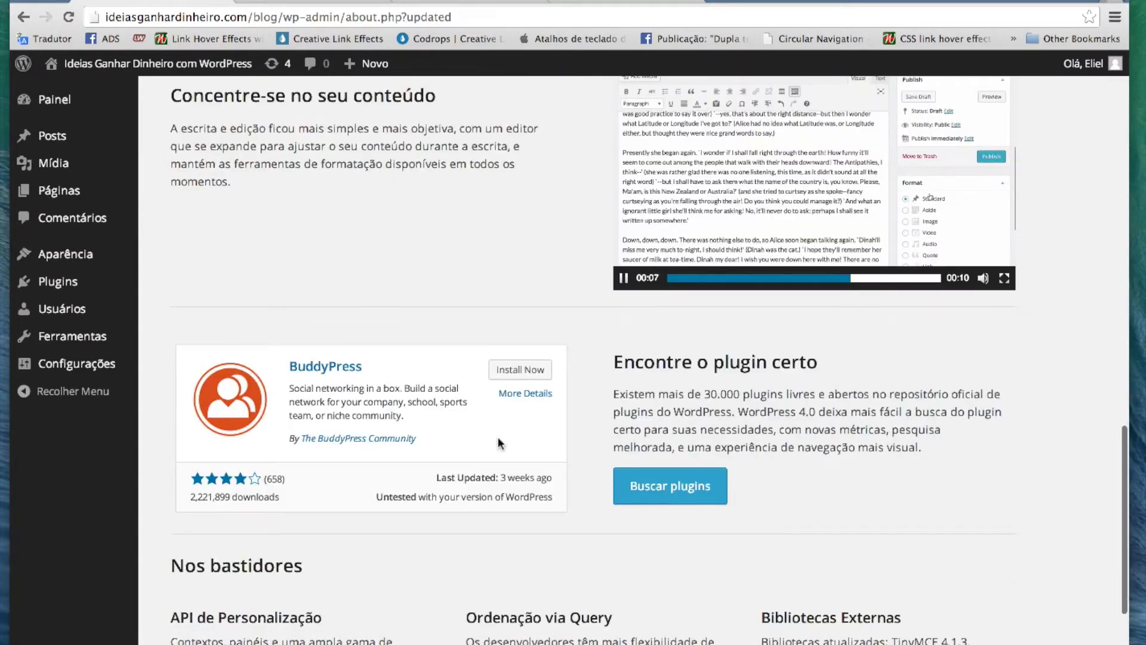
{"action": "scroll", "coordinate": [500, 421], "scroll_direction": "up", "scroll_amount": 9}
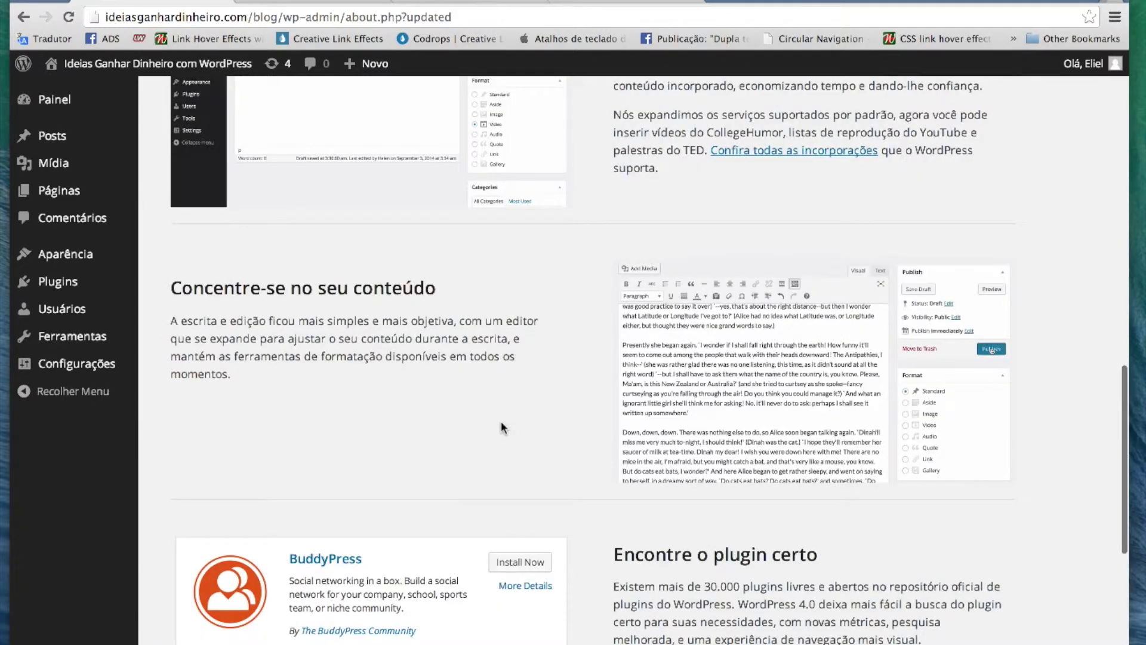
{"action": "scroll", "coordinate": [558, 341], "scroll_direction": "up", "scroll_amount": 15}
{"action": "scroll", "coordinate": [558, 342], "scroll_direction": "up", "scroll_amount": 6}
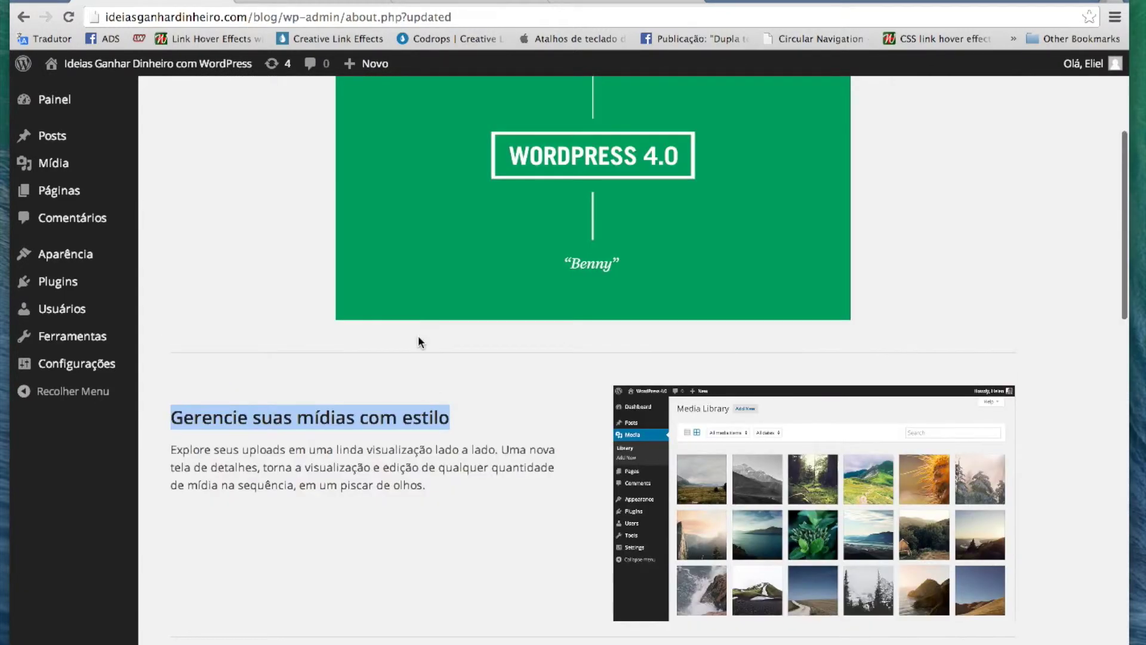
{"action": "scroll", "coordinate": [419, 340], "scroll_direction": "up", "scroll_amount": 3}
{"action": "mouse_move", "coordinate": [61, 287]}
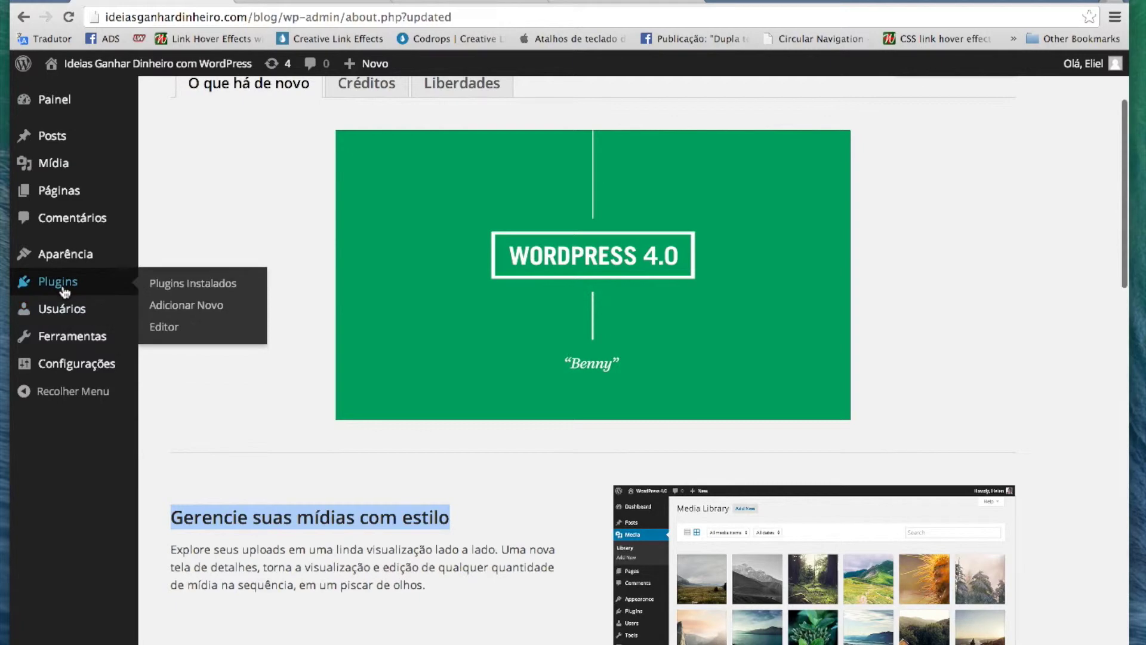
Step: Activate Hello Dolly from the Installed Plugins list
{"action": "left_click", "coordinate": [172, 290]}
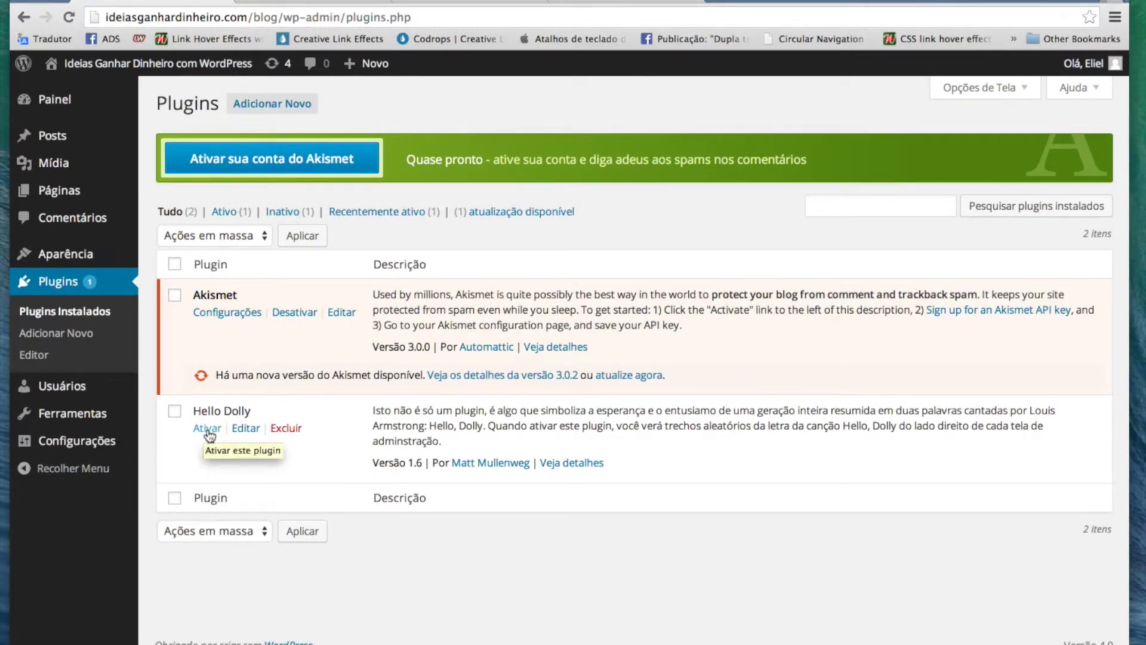
{"action": "left_click", "coordinate": [208, 430]}
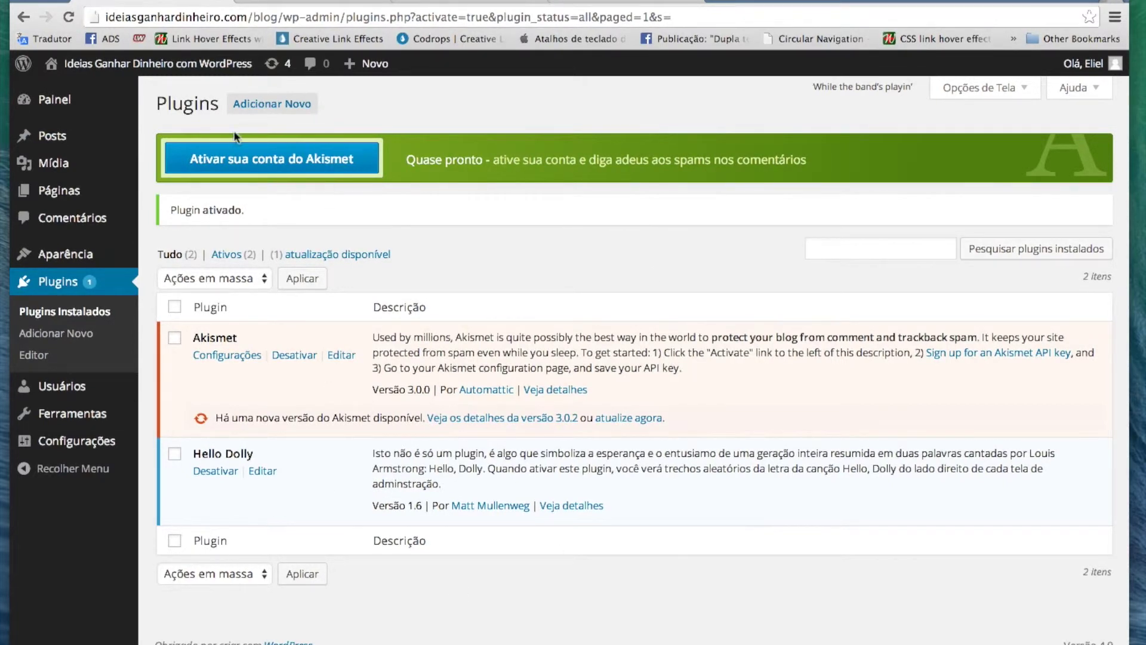
Step: Go to the dashboard's Início (home) page
{"action": "left_click", "coordinate": [66, 107]}
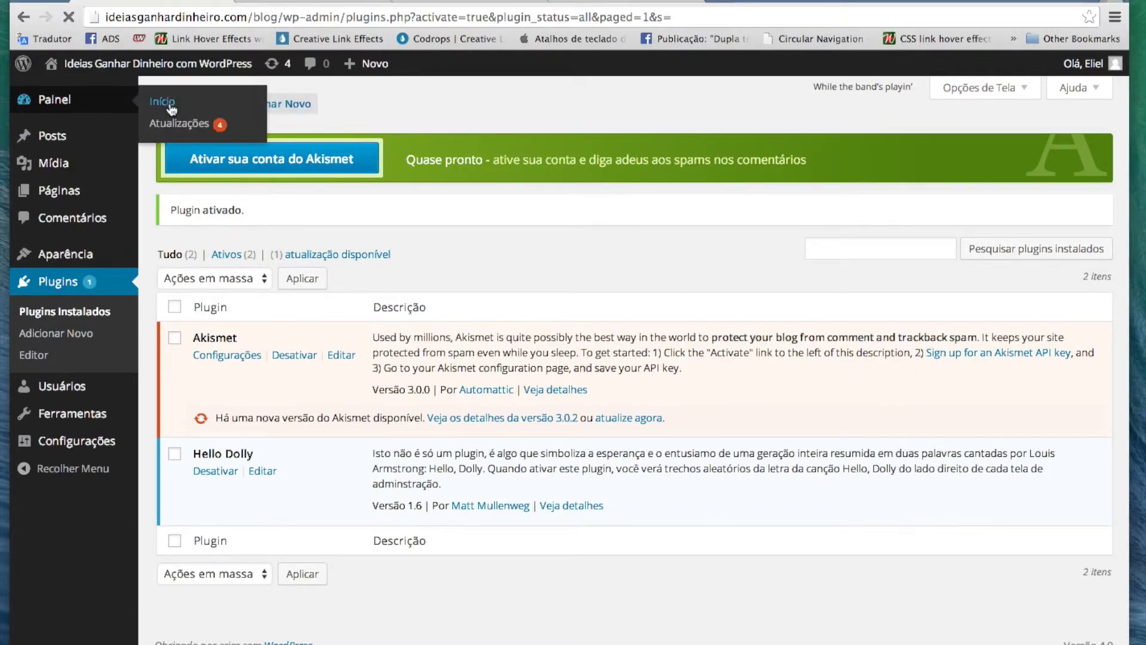